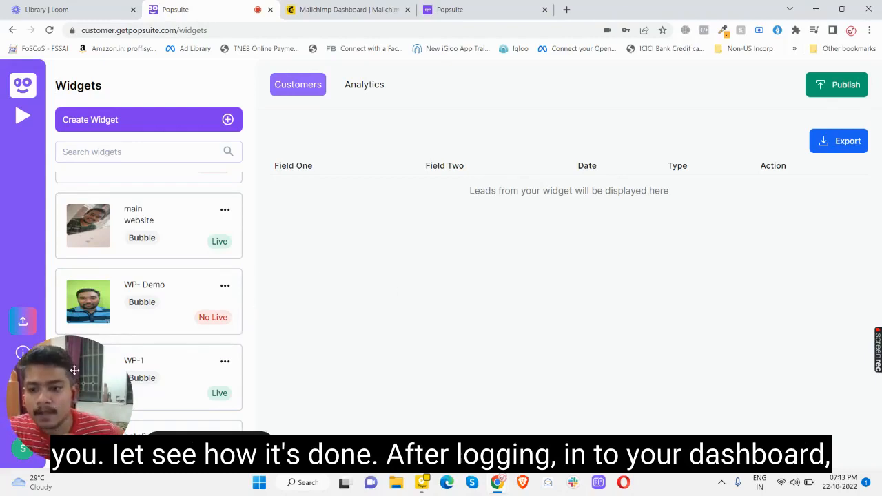
Go to Popsuite's integrations page listing the Shopify, Mailchimp and Klaviyo connections.
drag(75, 370, 795, 377)
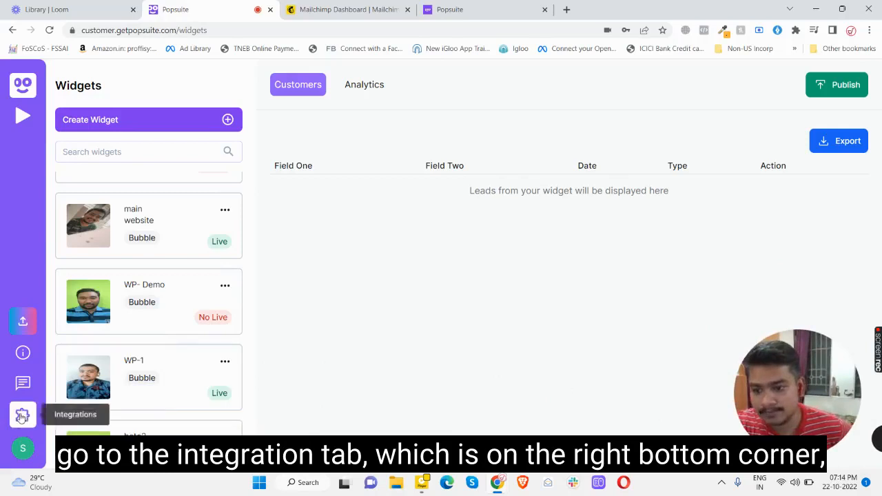
click(21, 416)
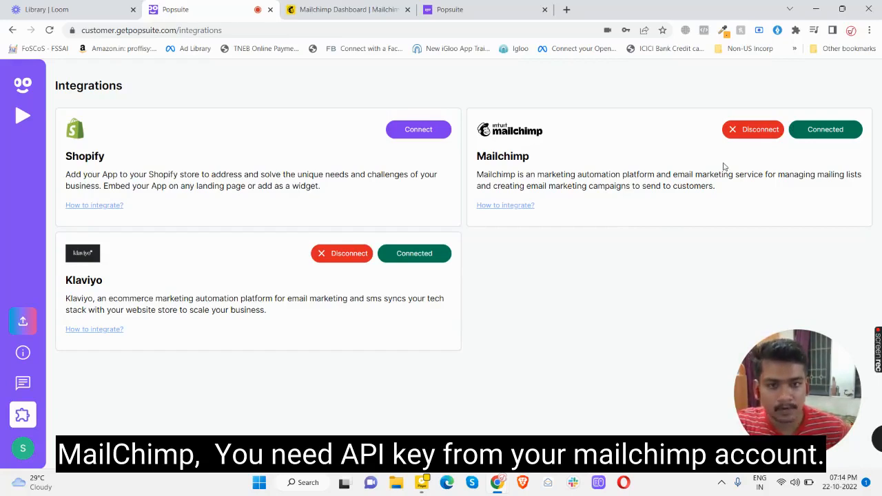
In Mailchimp, open the Account & billing overview and show its Extras dropdown.
click(293, 7)
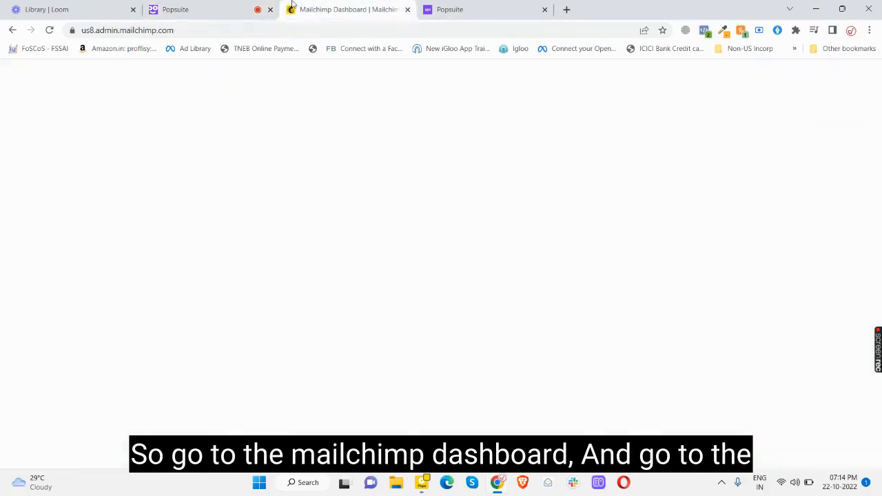
scroll(69, 330, down, 3)
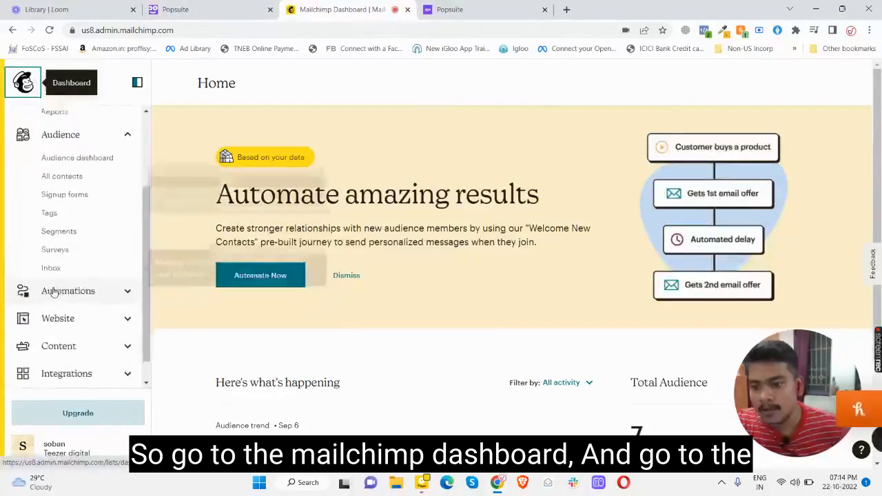
click(25, 448)
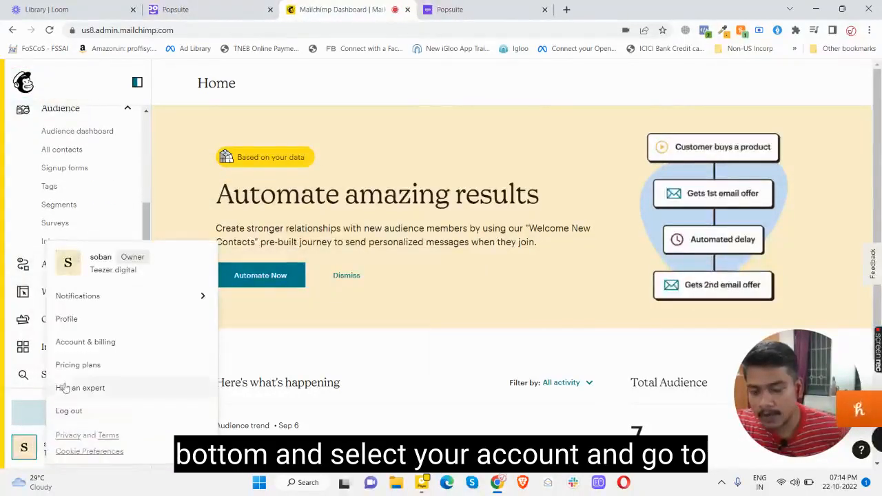
click(75, 343)
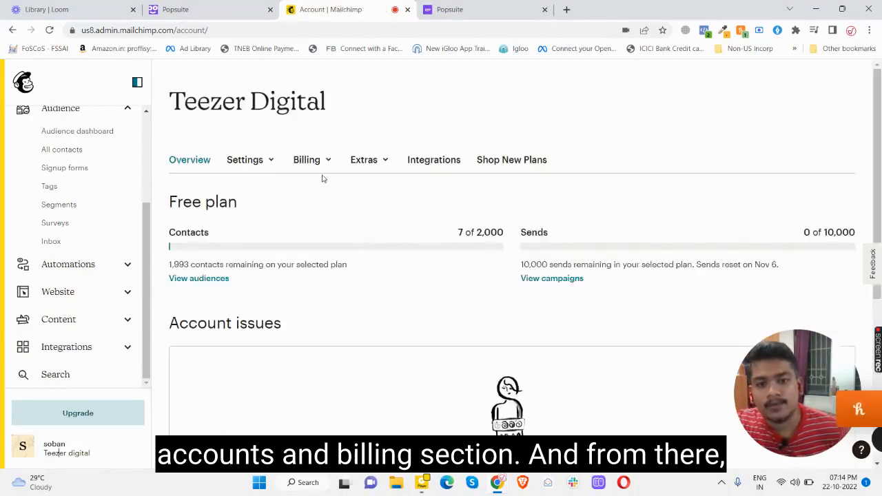
click(382, 162)
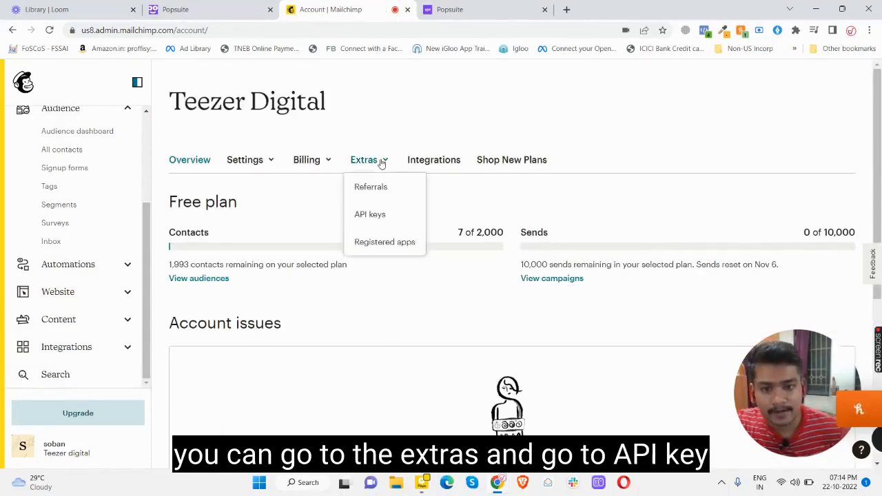
Copy the active popsuite key from Mailchimp's API keys, then return to Popsuite integrations.
click(370, 216)
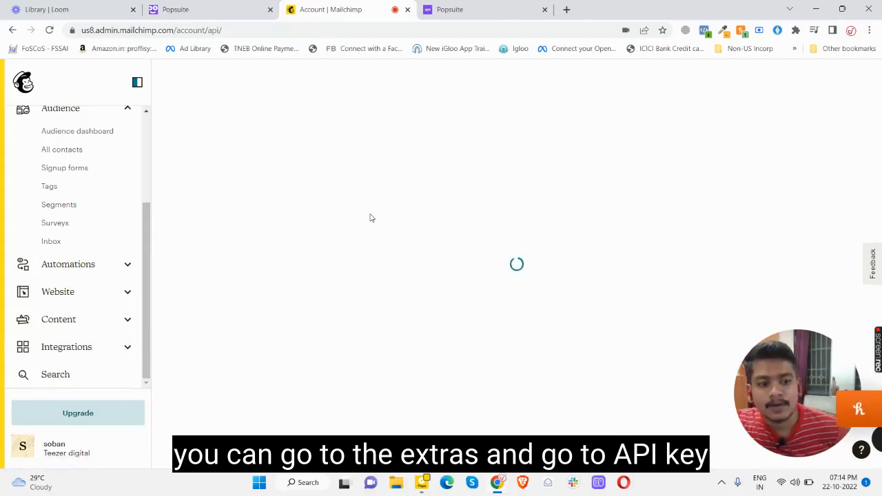
scroll(370, 218, down, 4)
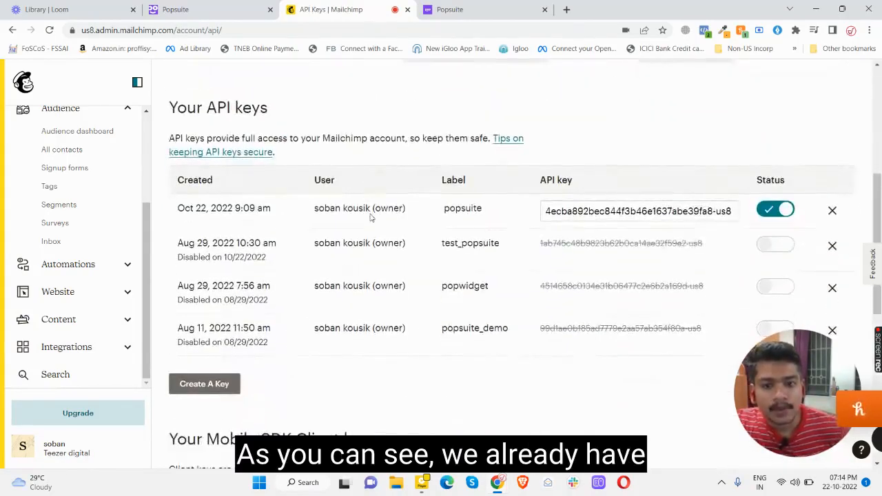
scroll(370, 218, up, 2)
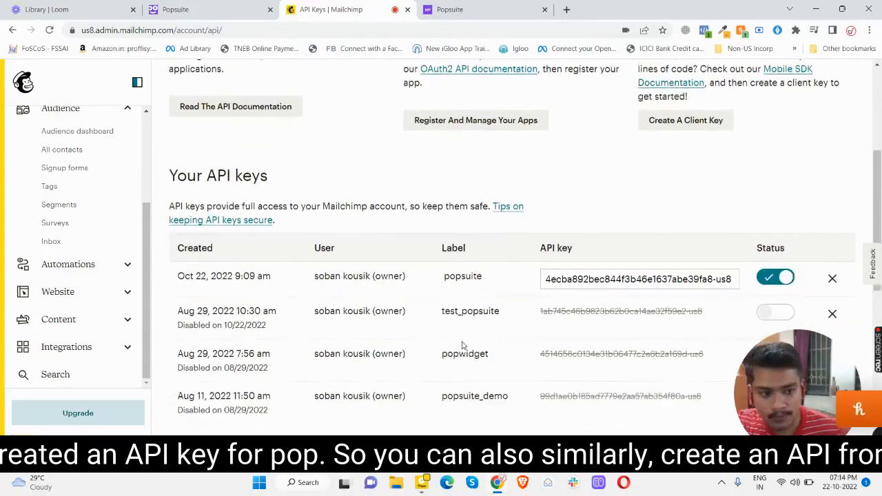
scroll(463, 346, down, 3)
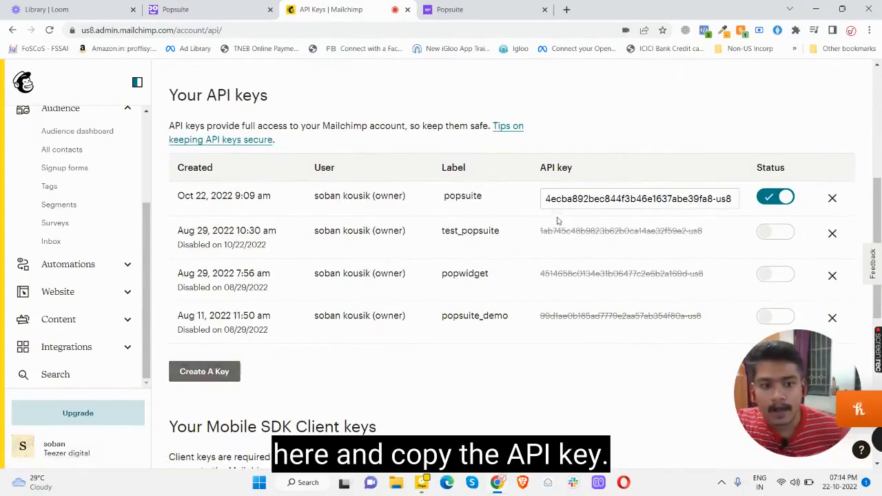
click(572, 197)
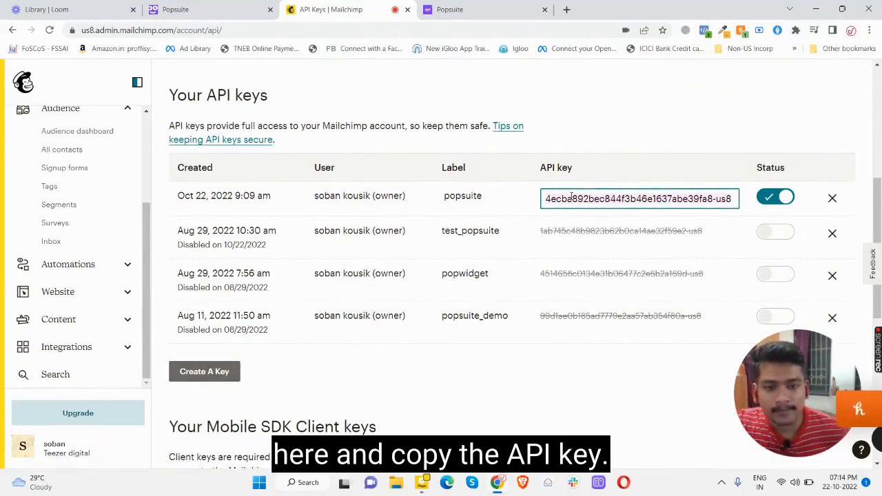
click(196, 8)
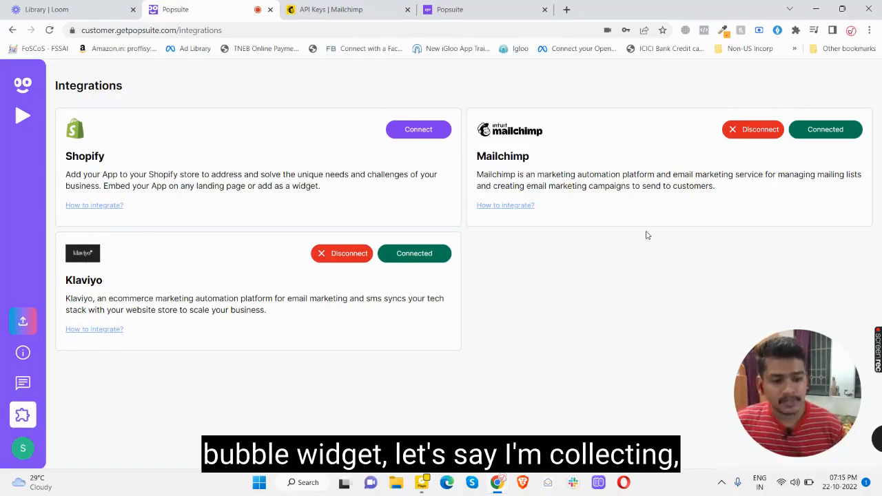
Preview the video bubble's signup form on the early-access page, then go back to Mailchimp.
click(505, 4)
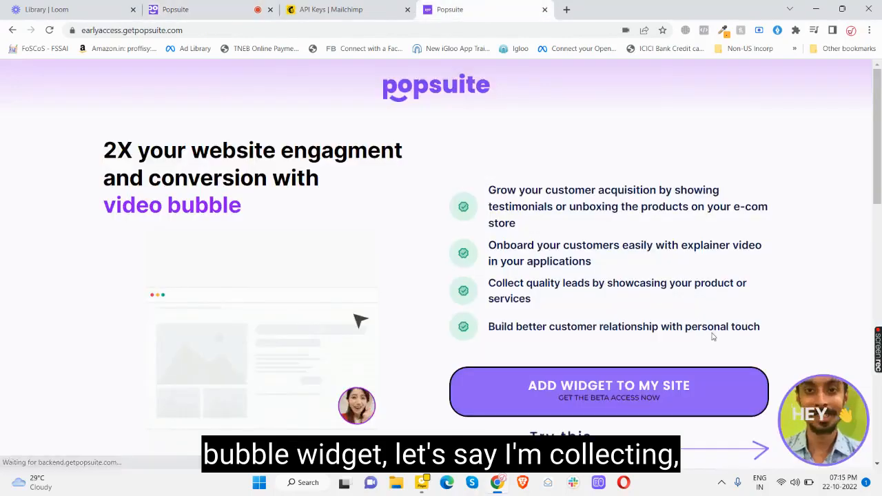
click(812, 395)
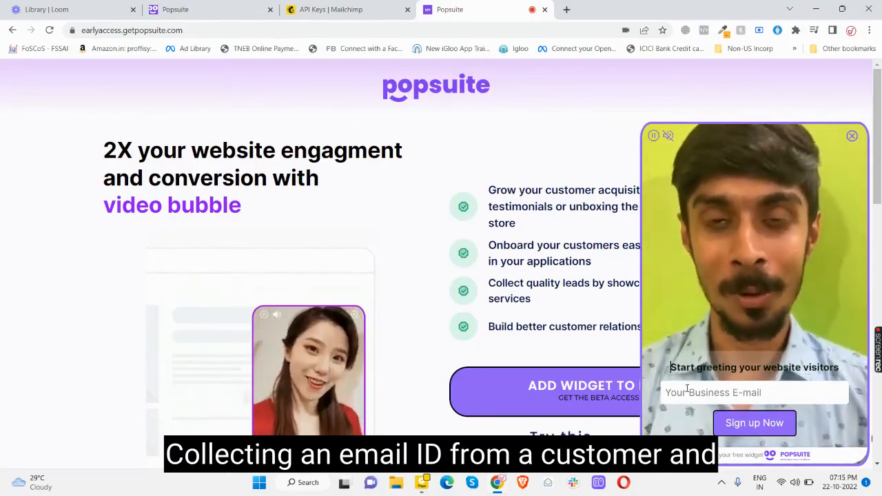
click(852, 135)
click(341, 8)
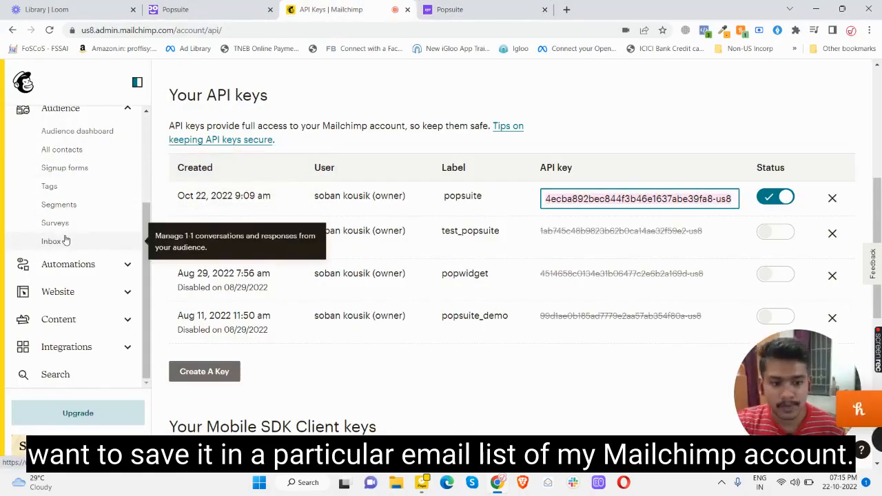
Open All contacts for the Teezer digital audience and show its Settings dropdown.
scroll(66, 239, up, 1)
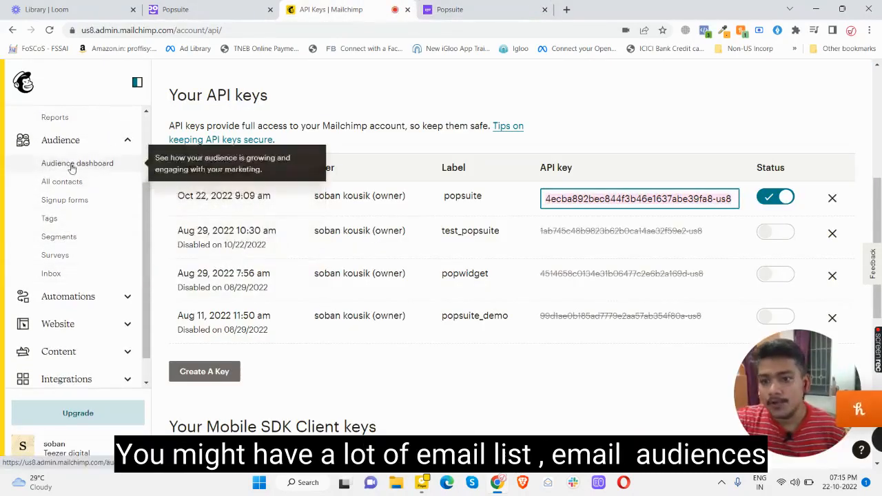
click(72, 168)
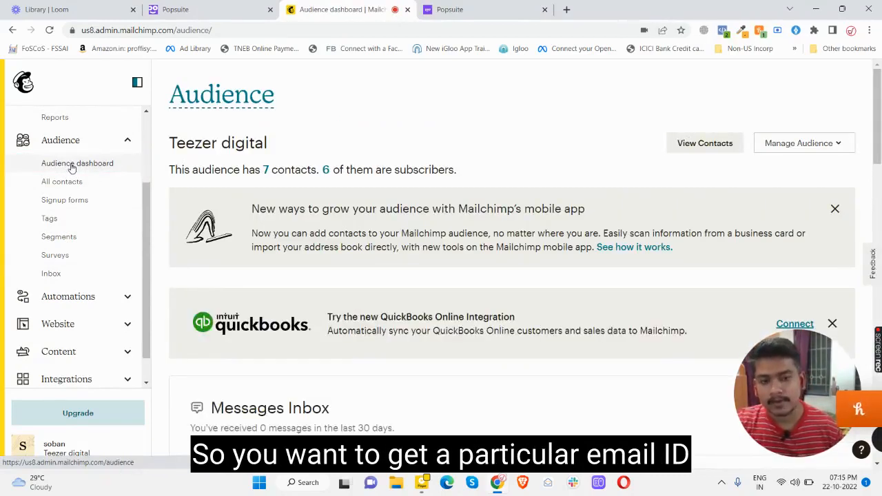
scroll(72, 171, down, 4)
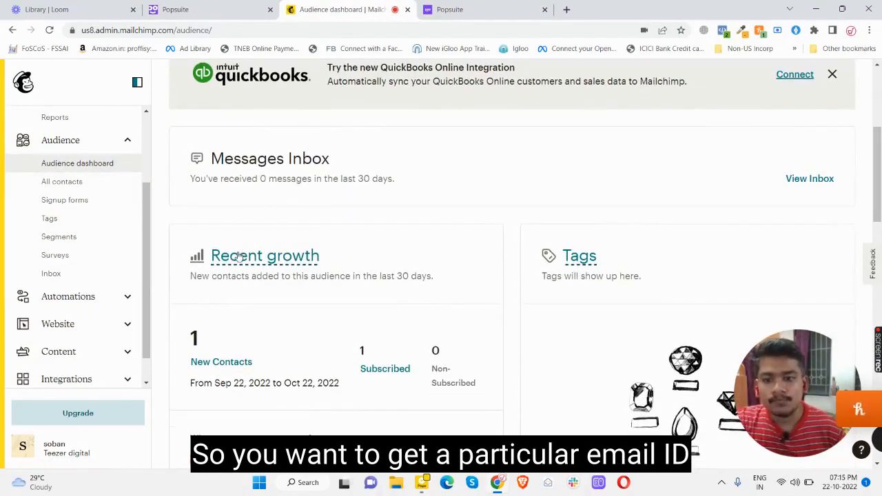
click(66, 183)
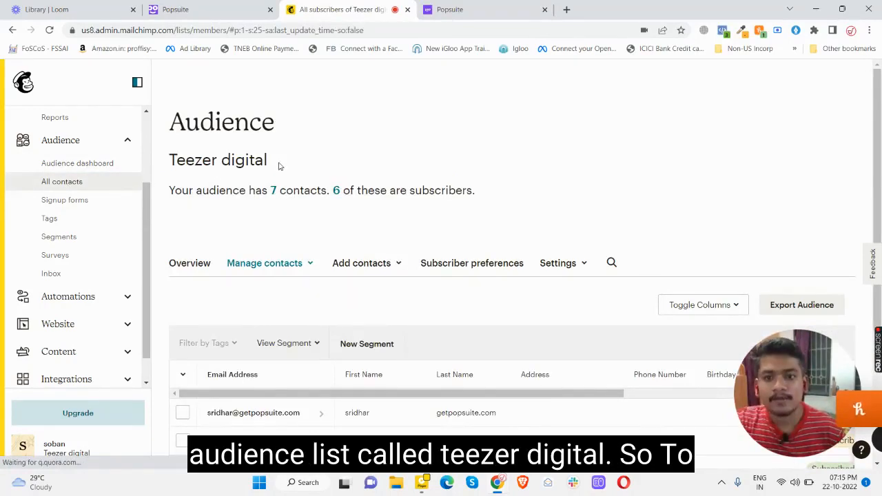
drag(267, 162, 172, 160)
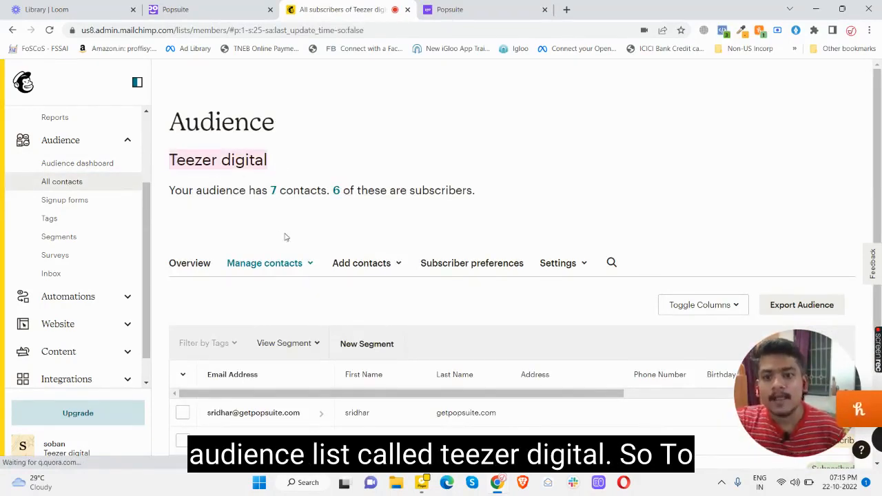
scroll(317, 261, down, 1)
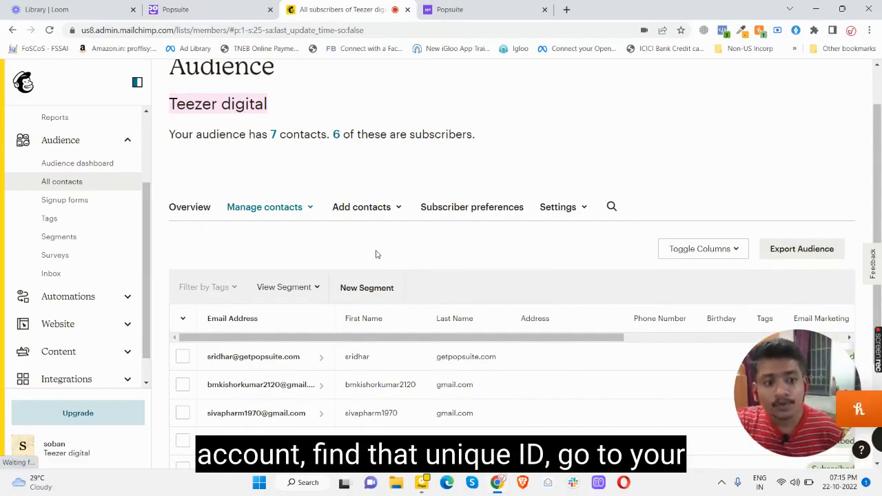
click(560, 207)
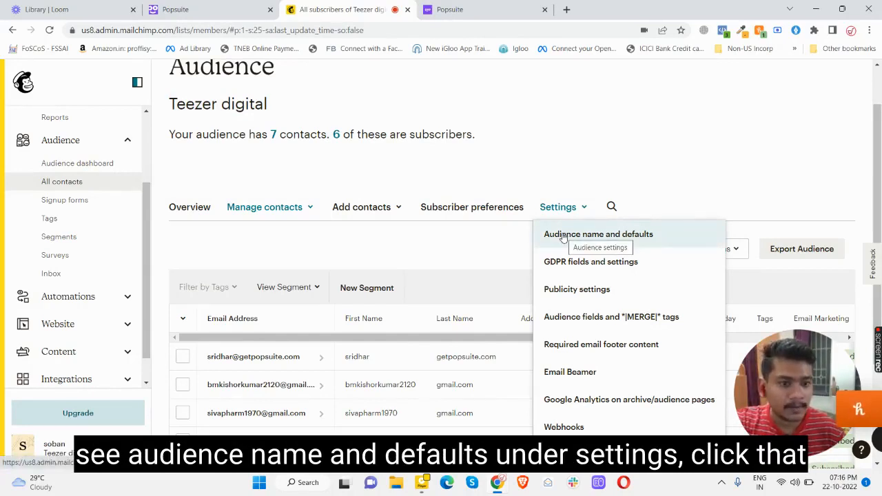
Open Audience name and defaults and select the Audience ID value.
click(564, 236)
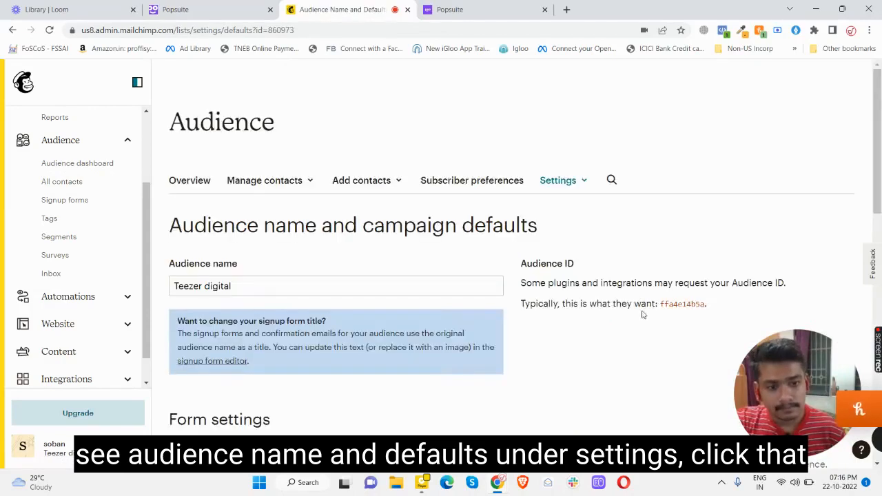
scroll(652, 311, down, 2)
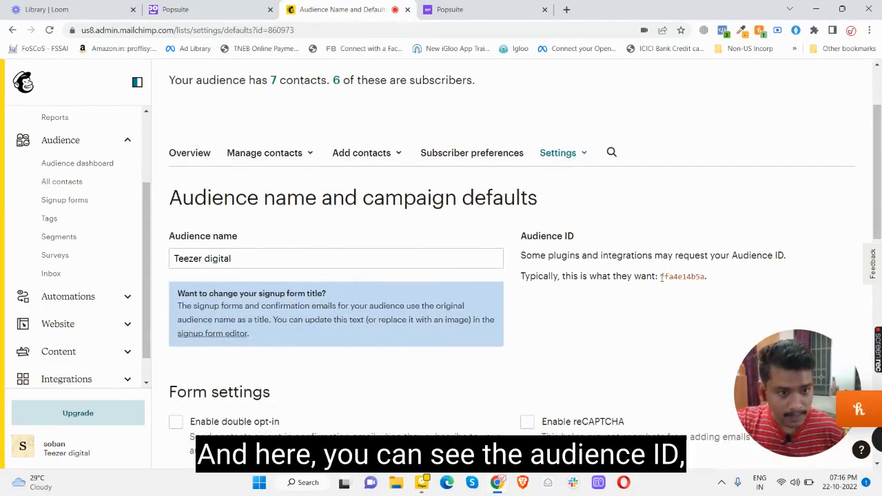
drag(661, 277, 703, 277)
key(ctrl+c)
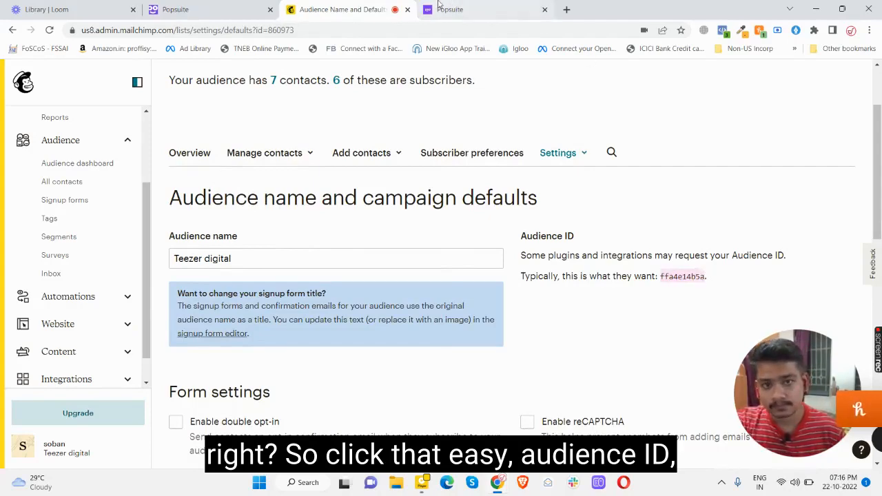
Back in Popsuite, open the Widgets dashboard and scroll through the bubble widgets.
click(206, 9)
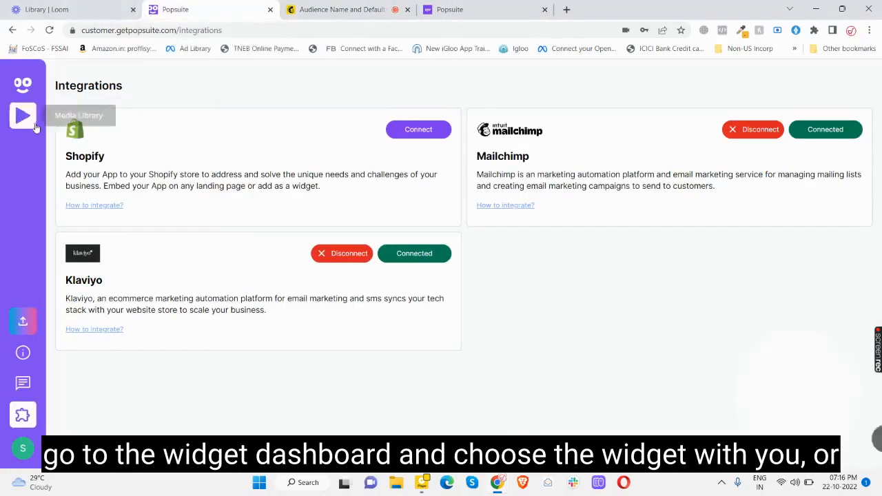
click(22, 84)
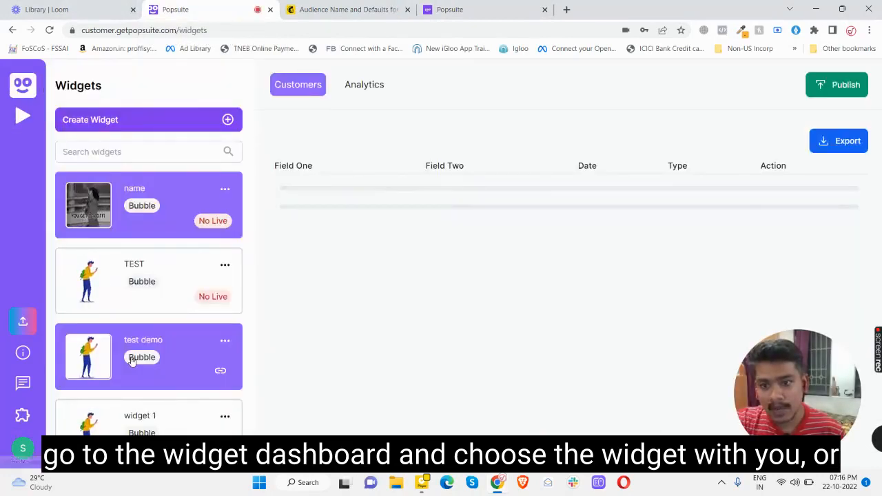
scroll(131, 362, down, 5)
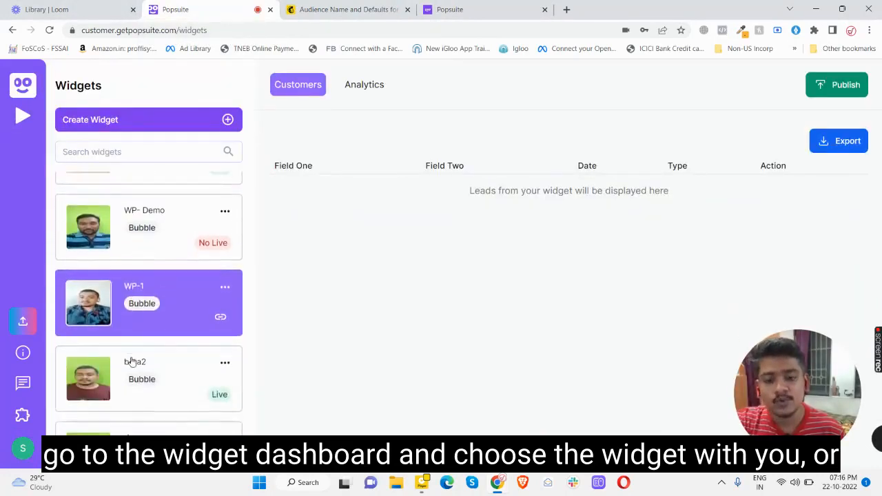
scroll(131, 361, down, 5)
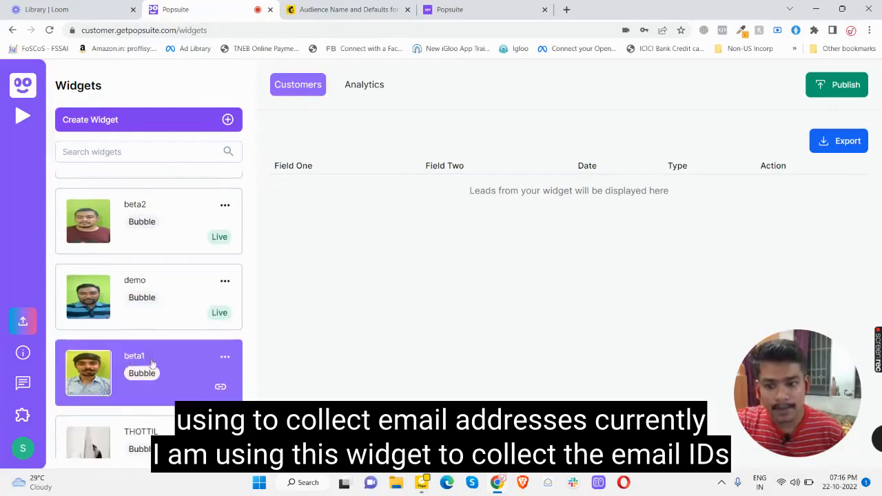
Edit the beta1 widget, paste ffa4e14b5a as its Mailchimp Audience Id, and update it.
click(226, 357)
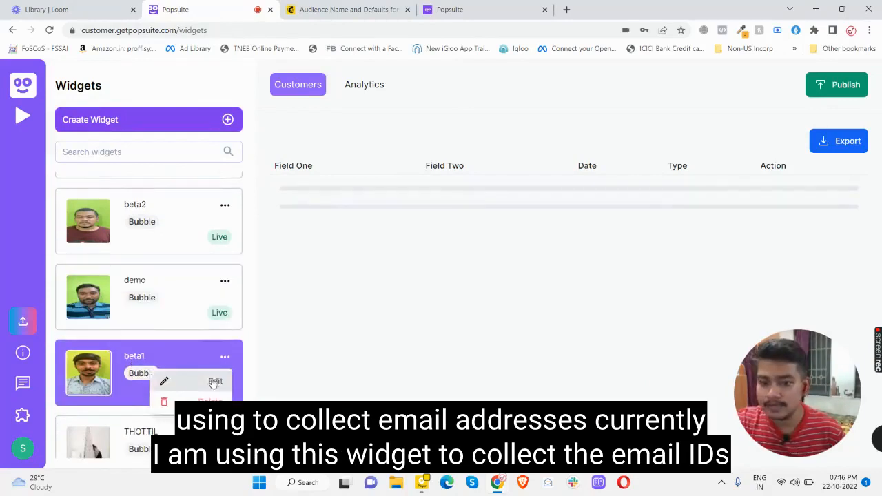
click(214, 382)
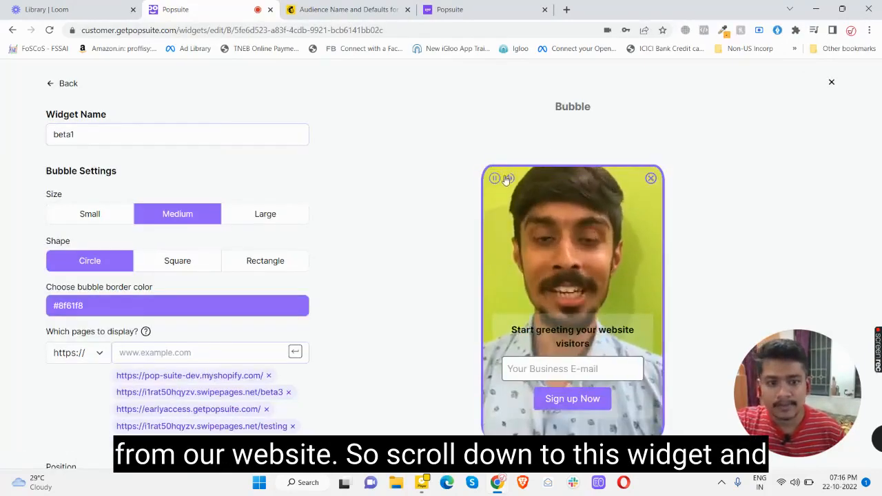
click(507, 180)
scroll(253, 354, down, 8)
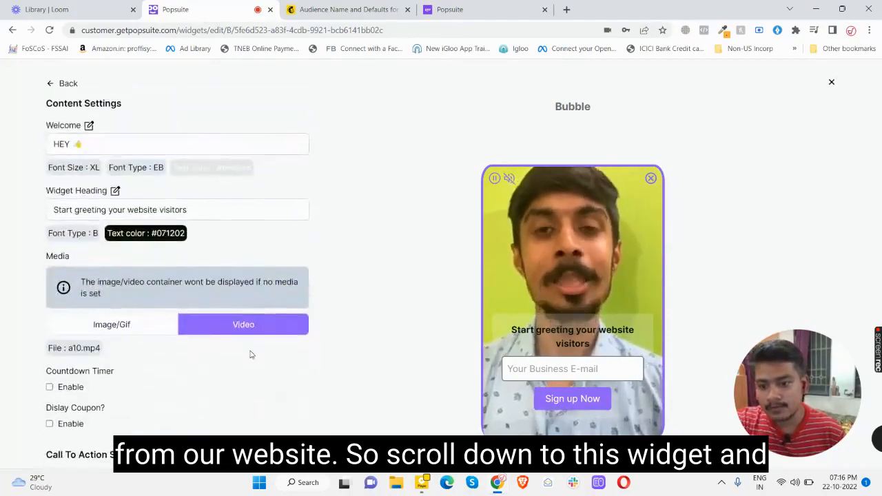
scroll(250, 354, down, 7)
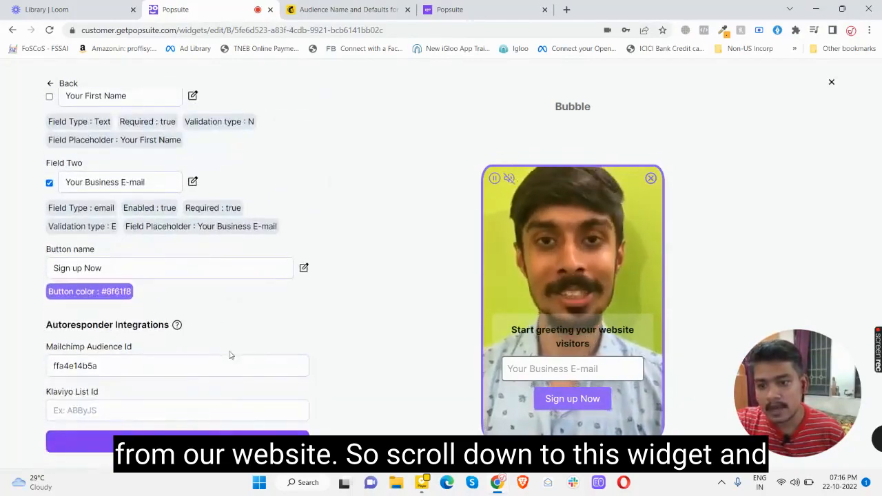
click(97, 366)
double_click(97, 365)
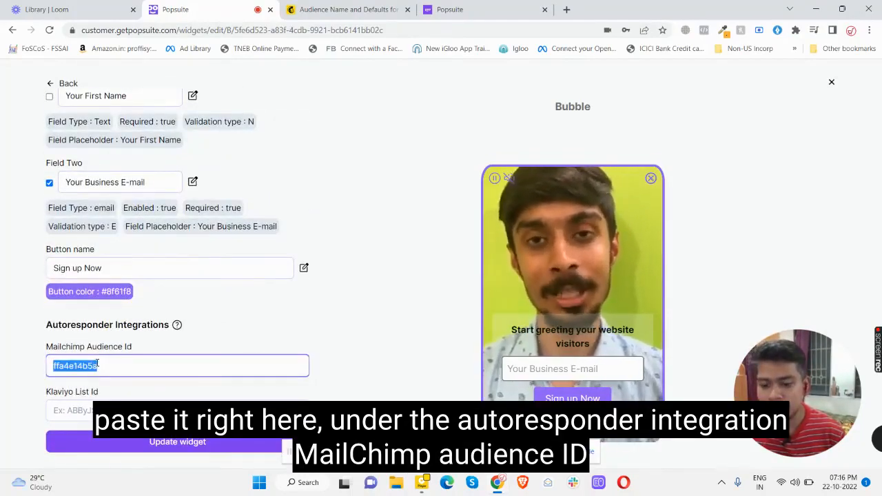
key(ctrl+v)
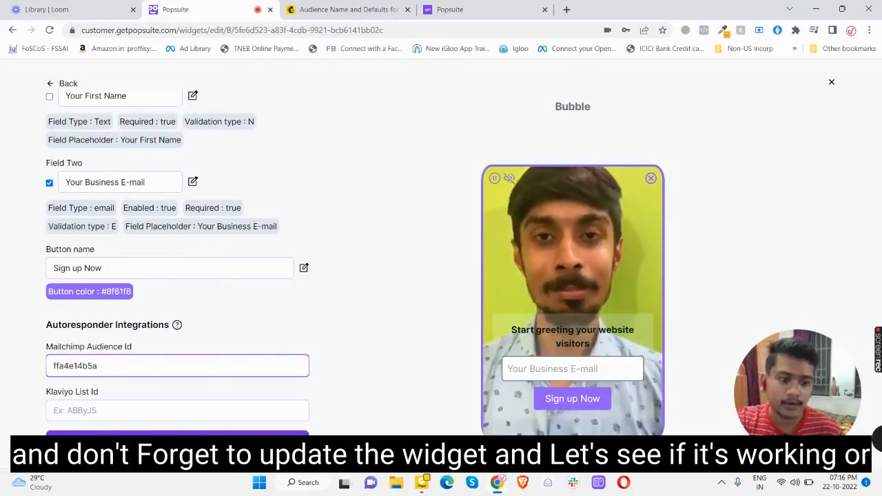
click(177, 443)
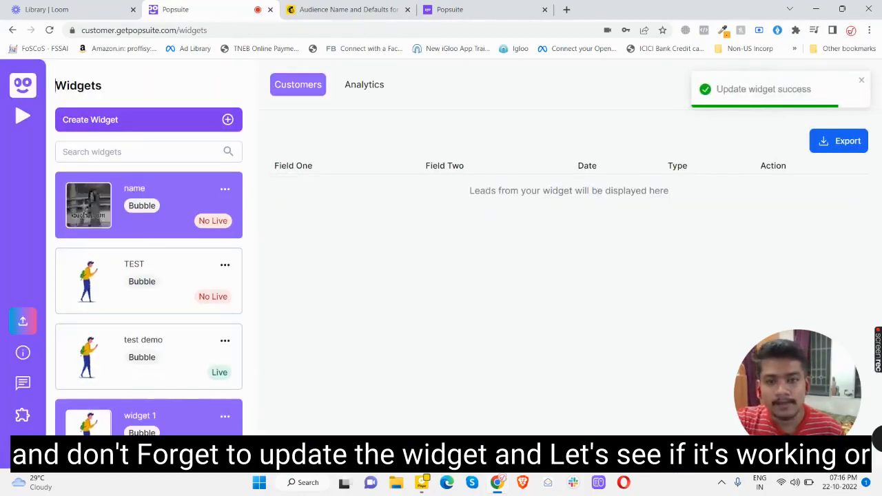
Submit a test e-mail through the early-access page's video bubble, then close the bubble.
click(446, 8)
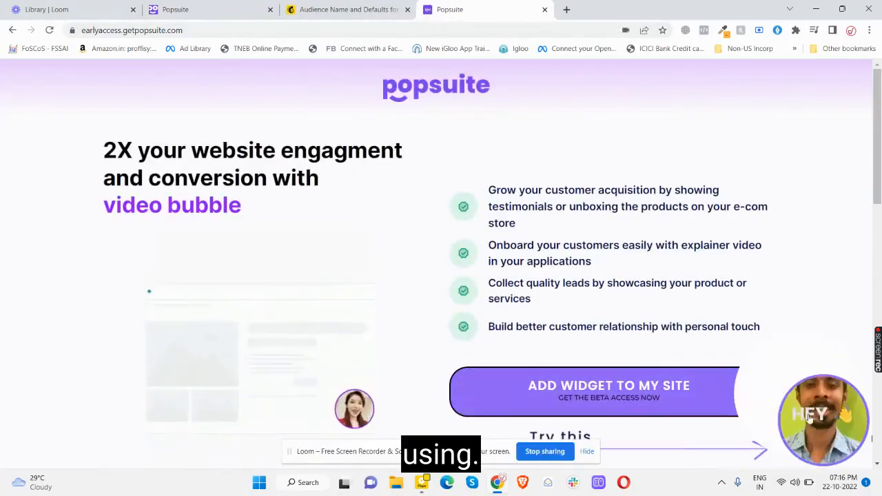
click(810, 417)
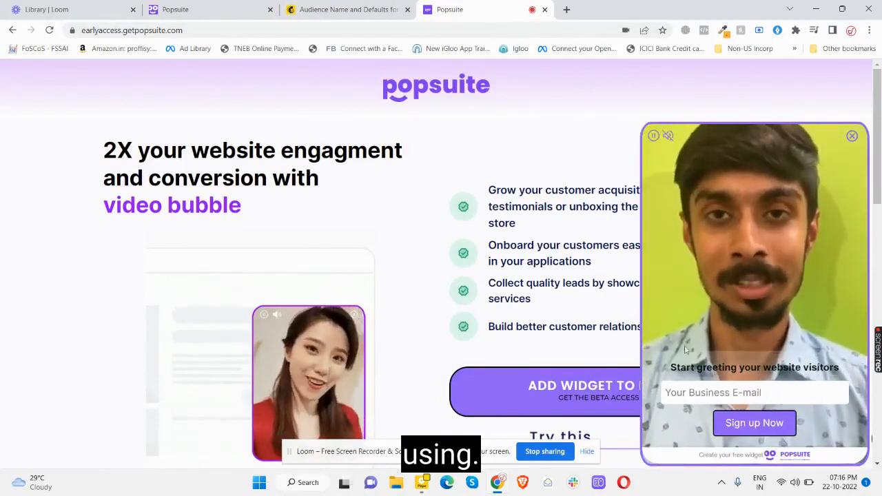
click(688, 392)
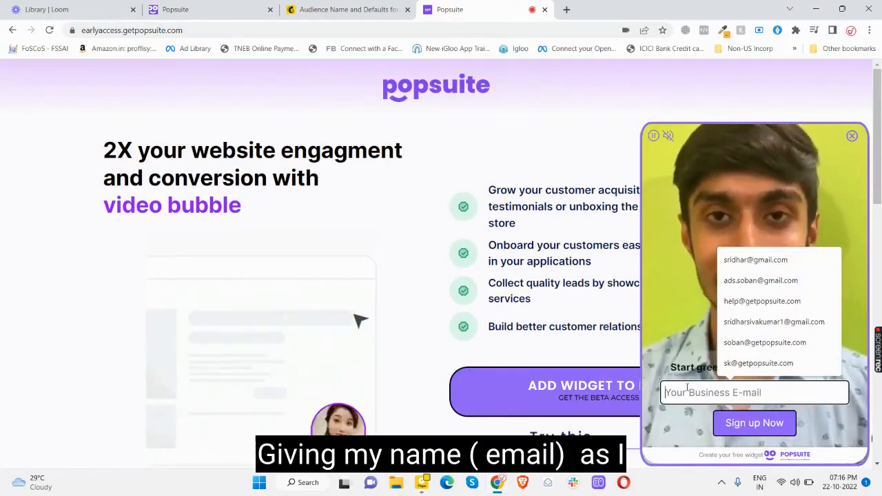
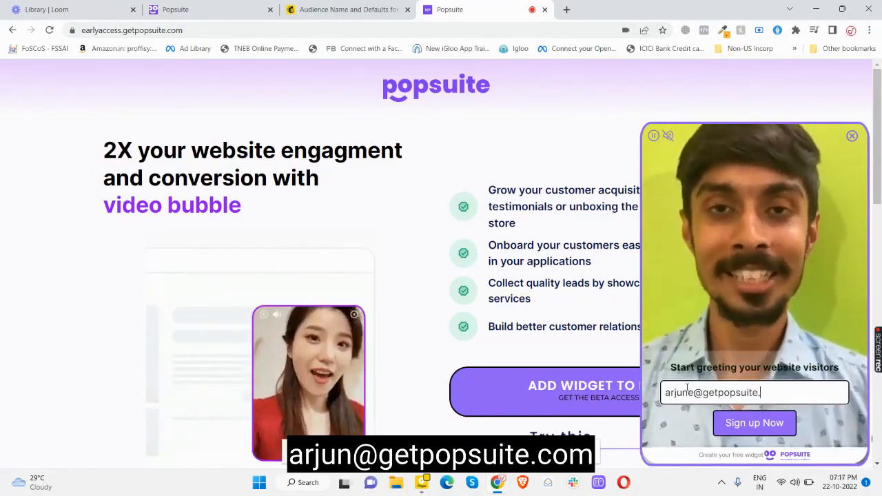
click(737, 427)
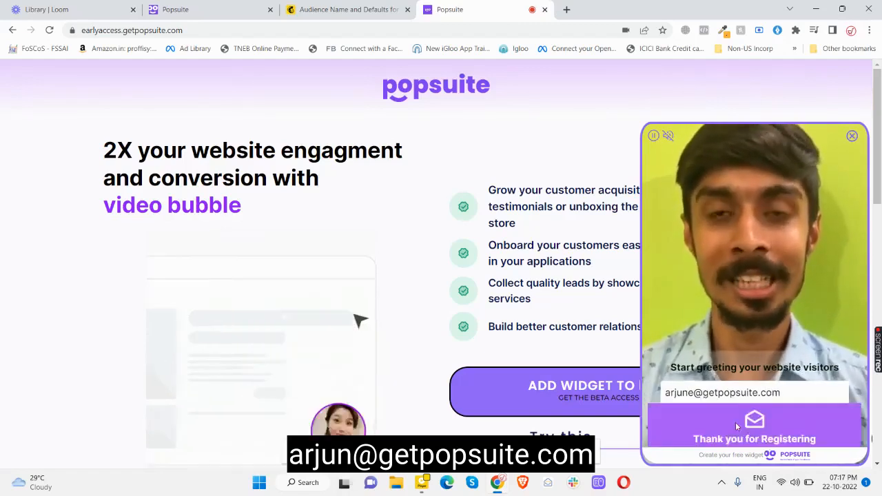
click(852, 135)
drag(771, 352, 30, 359)
Reload Mailchimp and check the Teezer digital contacts, now 8, highlighting the new test signup.
click(387, 7)
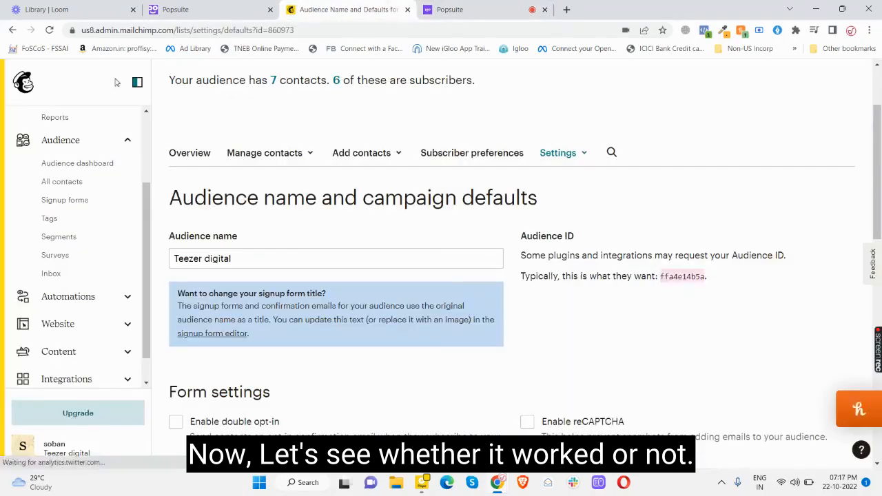
click(50, 30)
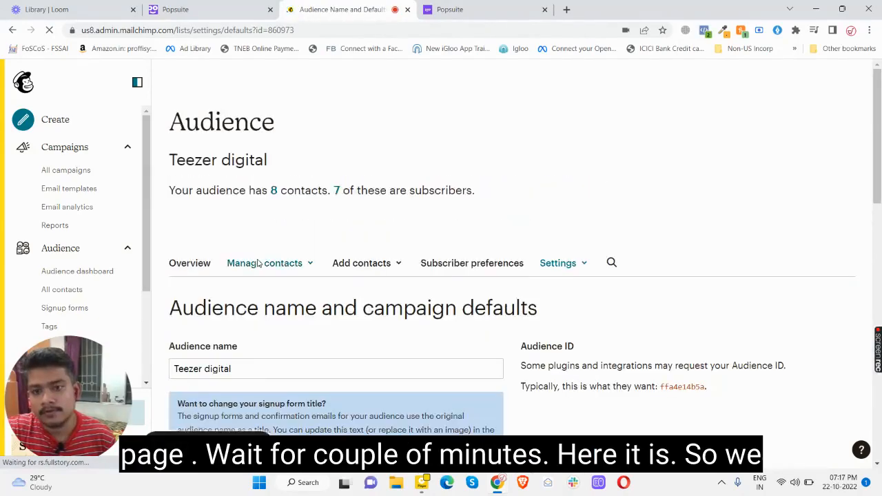
scroll(258, 258, down, 3)
scroll(256, 262, up, 2)
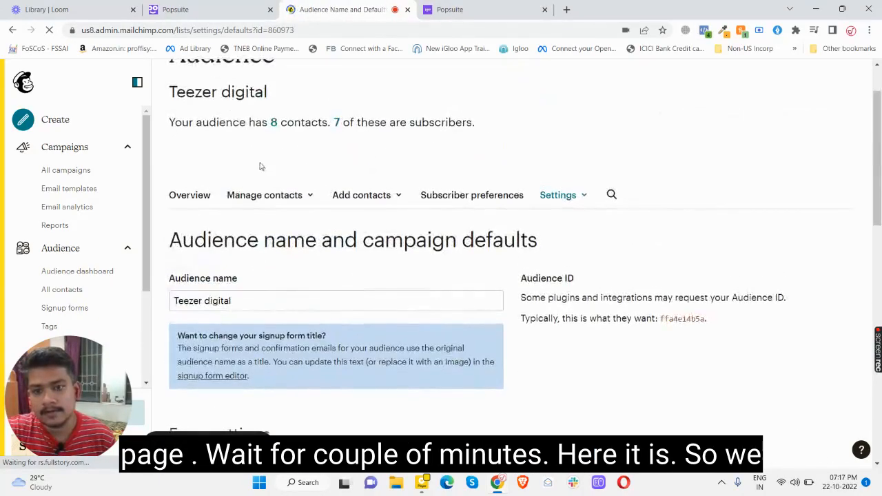
click(196, 197)
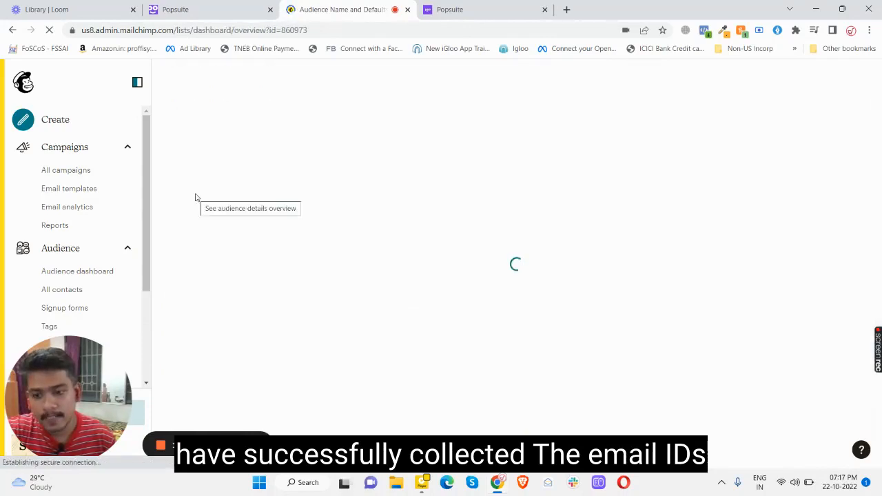
scroll(251, 225, down, 5)
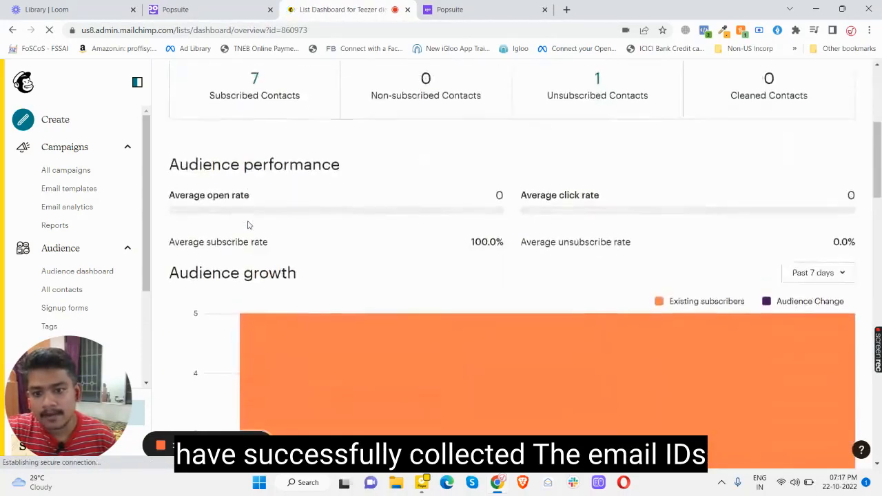
scroll(249, 225, up, 5)
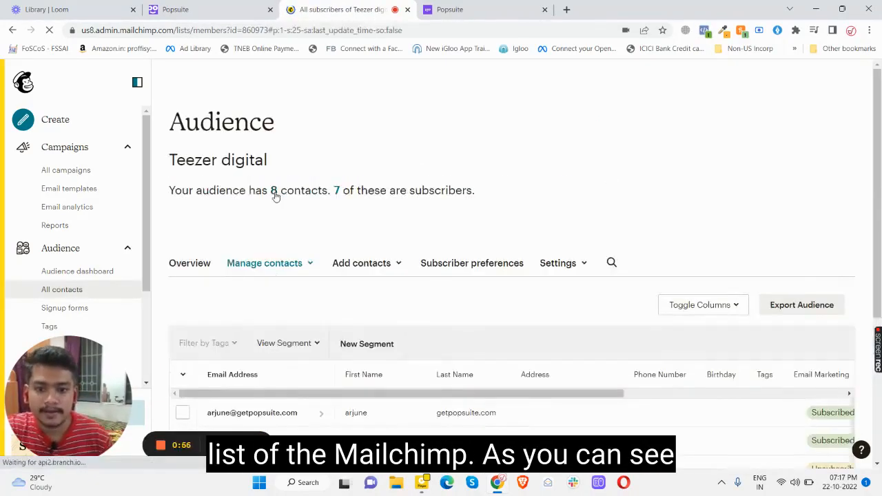
scroll(277, 197, down, 2)
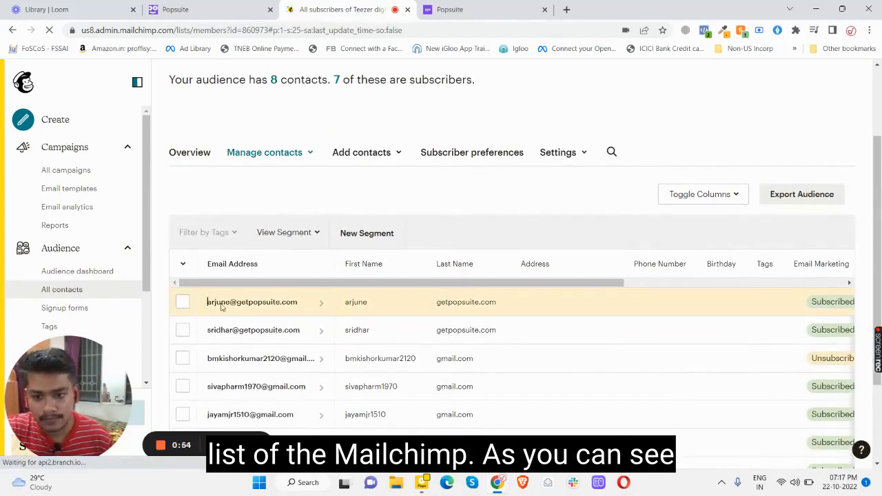
drag(222, 308, 271, 306)
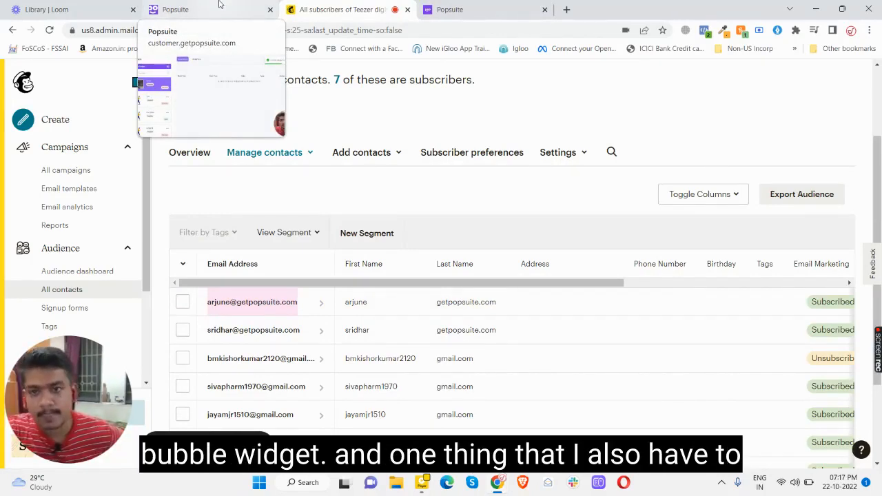
Back in Popsuite, check that the test signup appears among beta1's leads.
click(219, 5)
scroll(209, 340, down, 3)
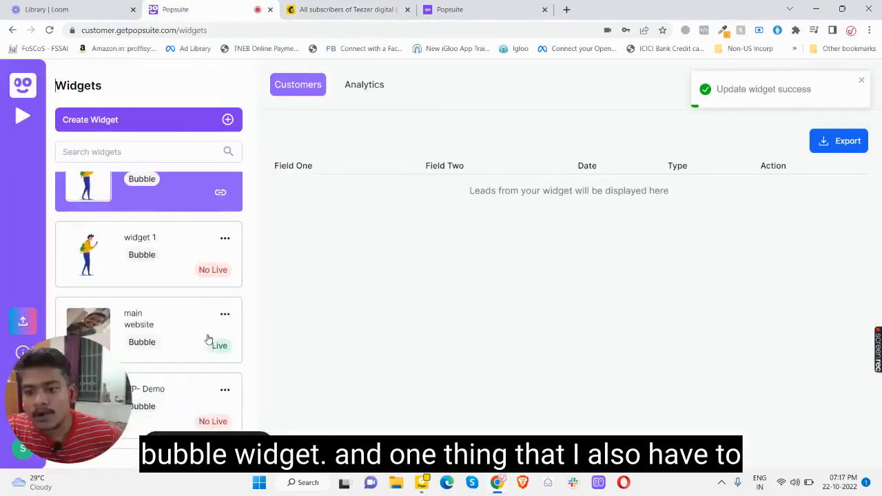
scroll(208, 339, down, 2)
click(210, 338)
scroll(213, 338, down, 1)
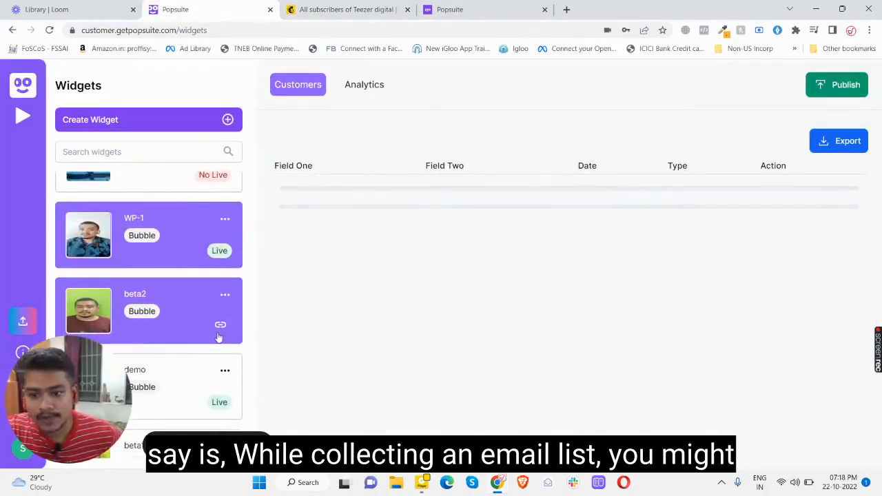
scroll(218, 337, down, 3)
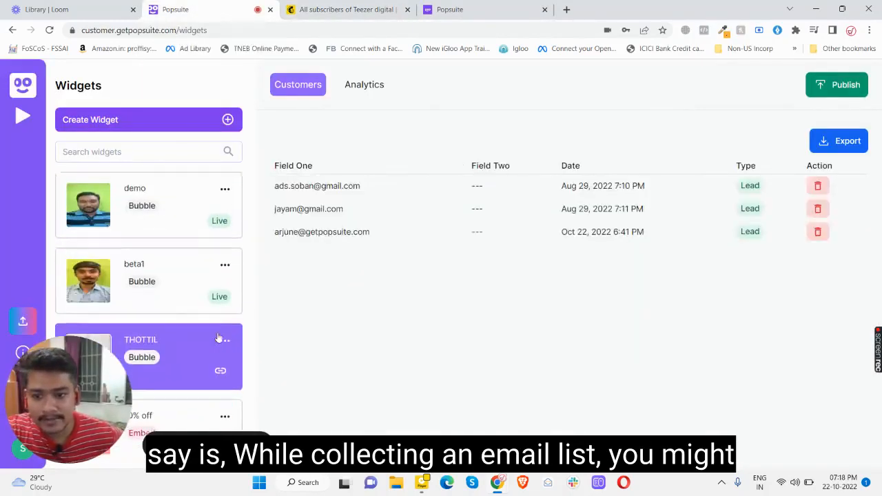
Open beta1 for editing, mute the preview video, and scroll to Field One/Field Two.
click(225, 259)
click(209, 281)
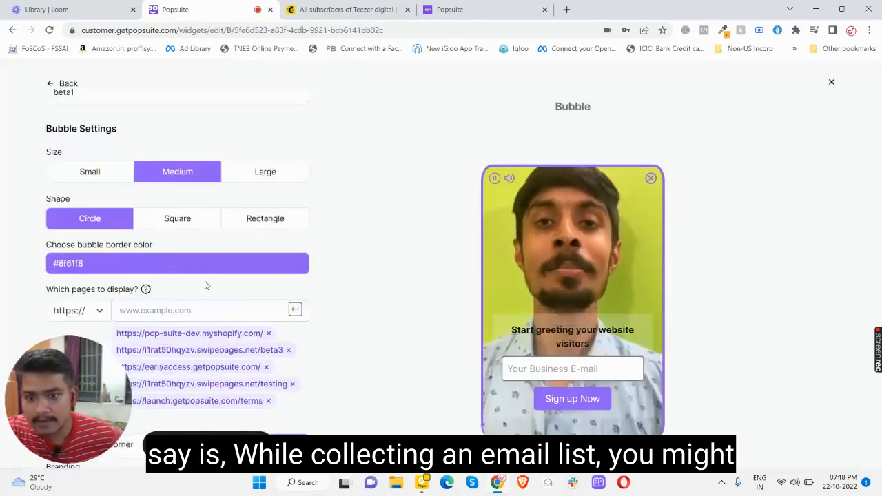
scroll(205, 285, down, 5)
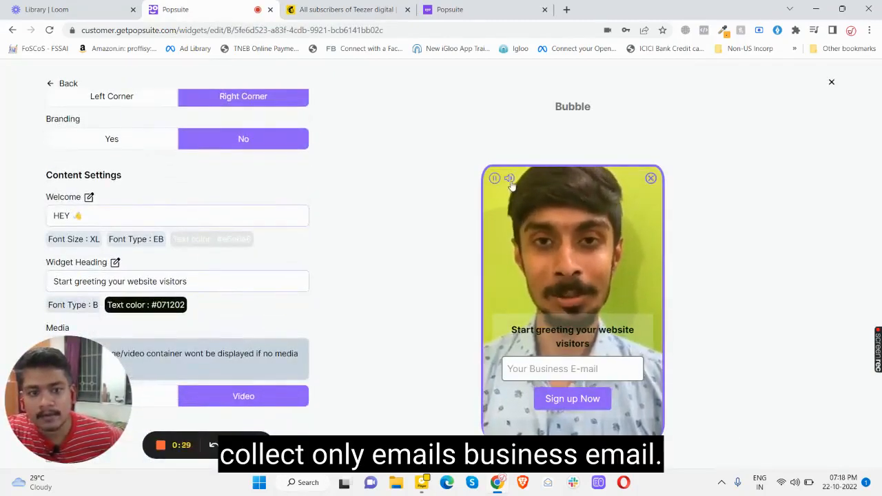
click(510, 179)
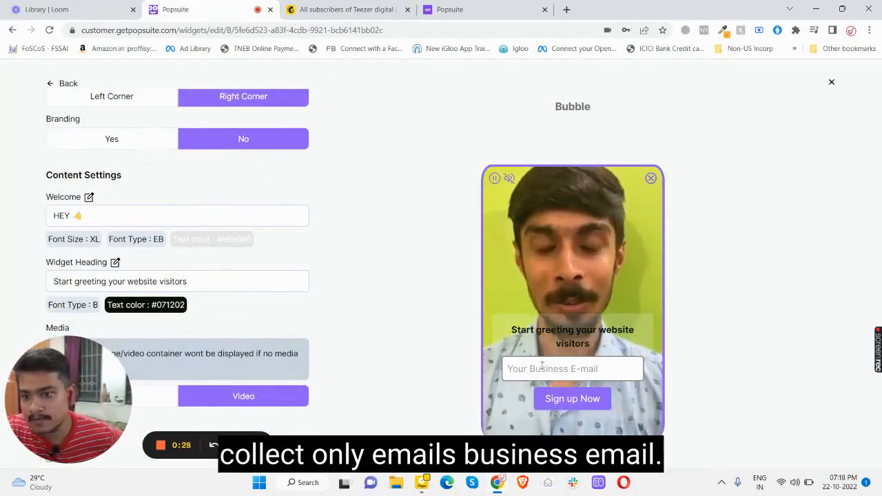
scroll(296, 311, down, 1)
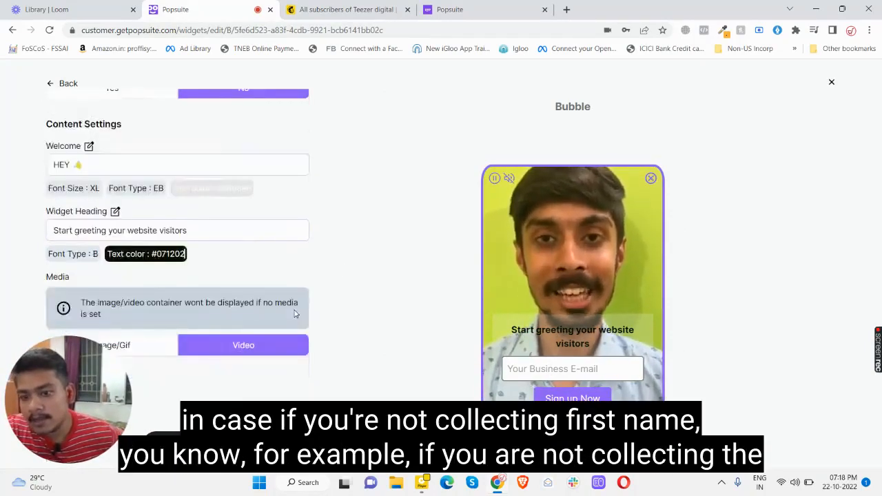
scroll(295, 312, down, 8)
scroll(295, 313, up, 2)
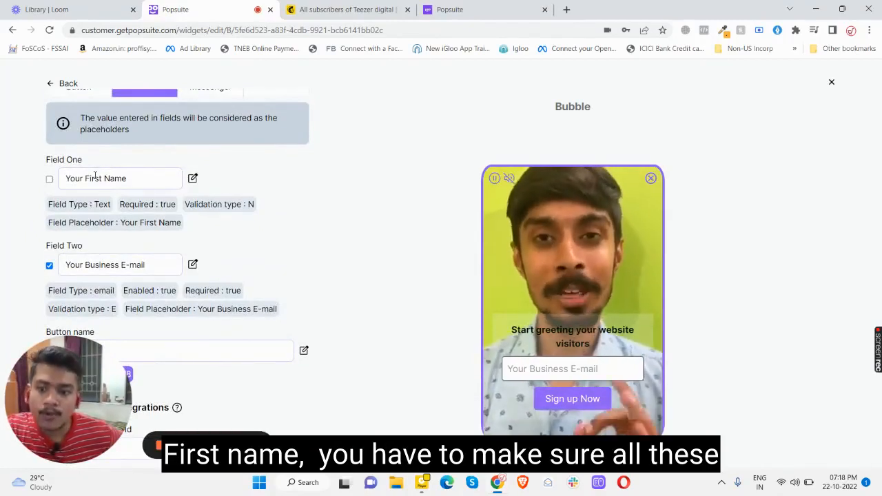
click(194, 179)
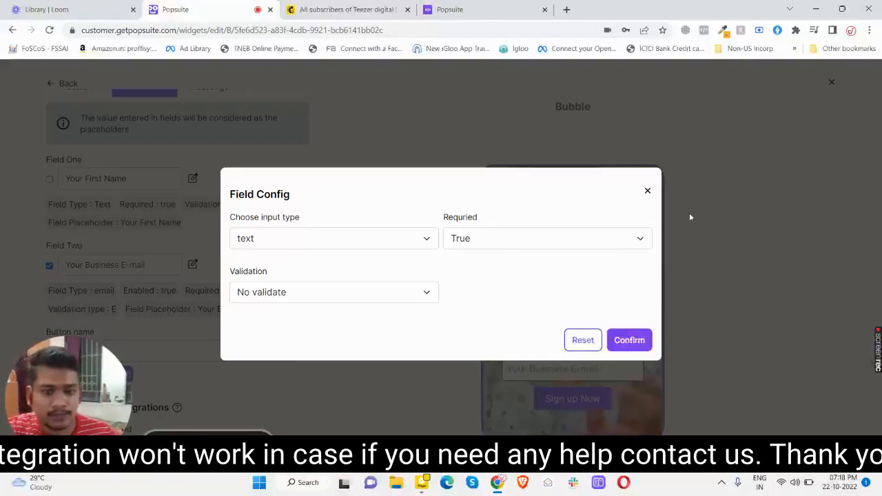
click(648, 192)
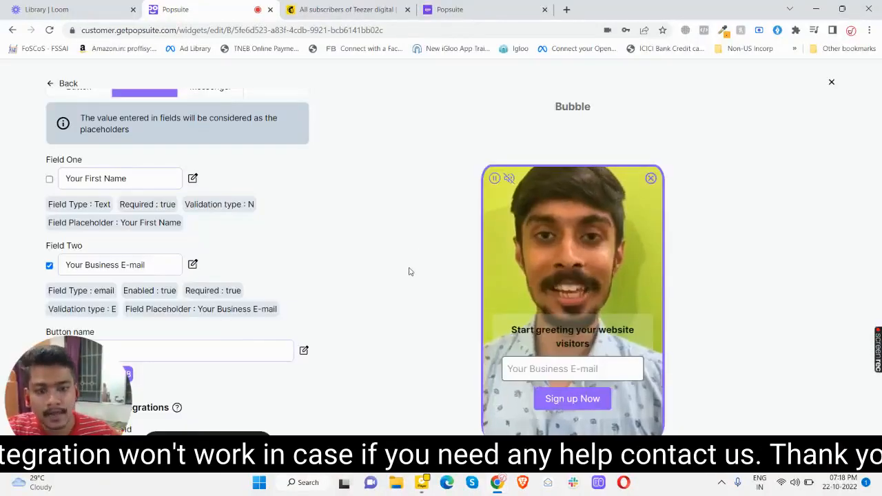